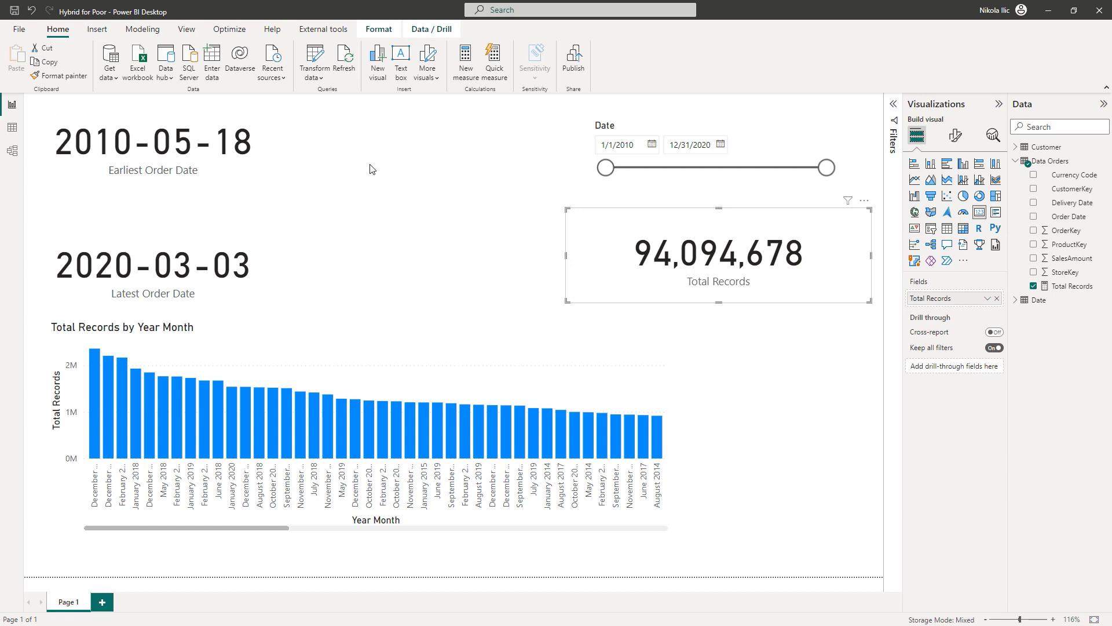
Check the table relationships diagram, then return to the report page with the Total Records card deselected
left_click(13, 150)
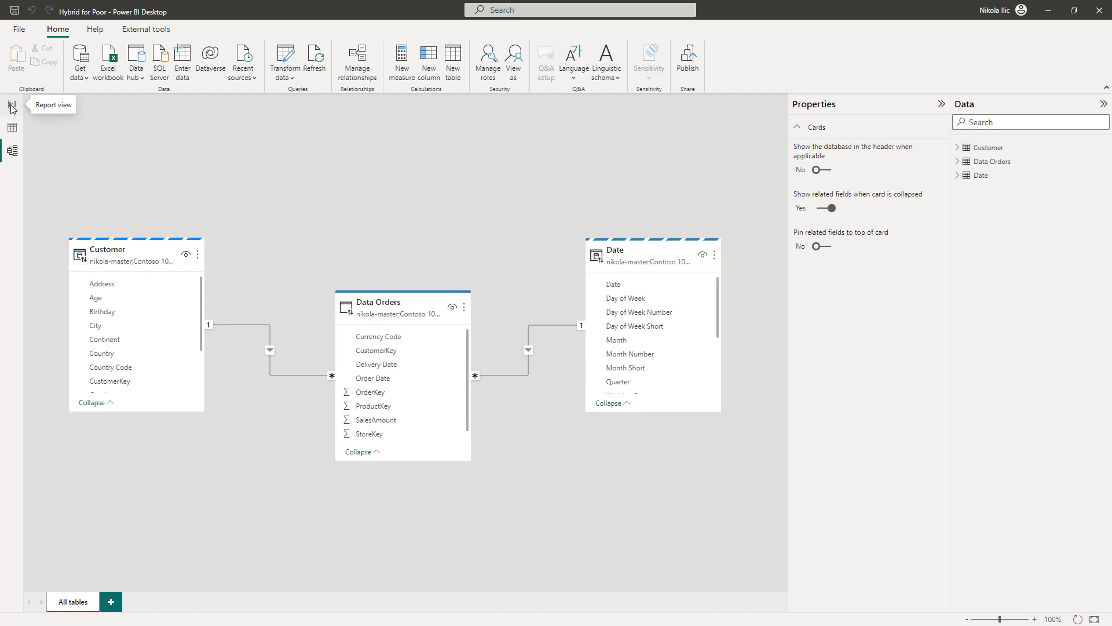
left_click(12, 107)
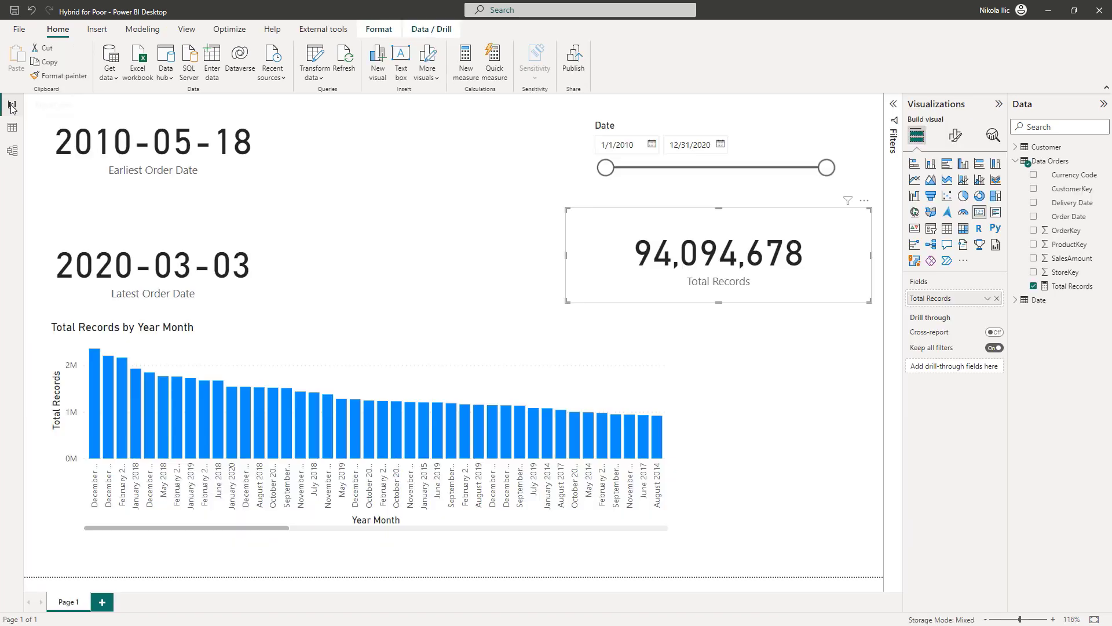
left_click(415, 248)
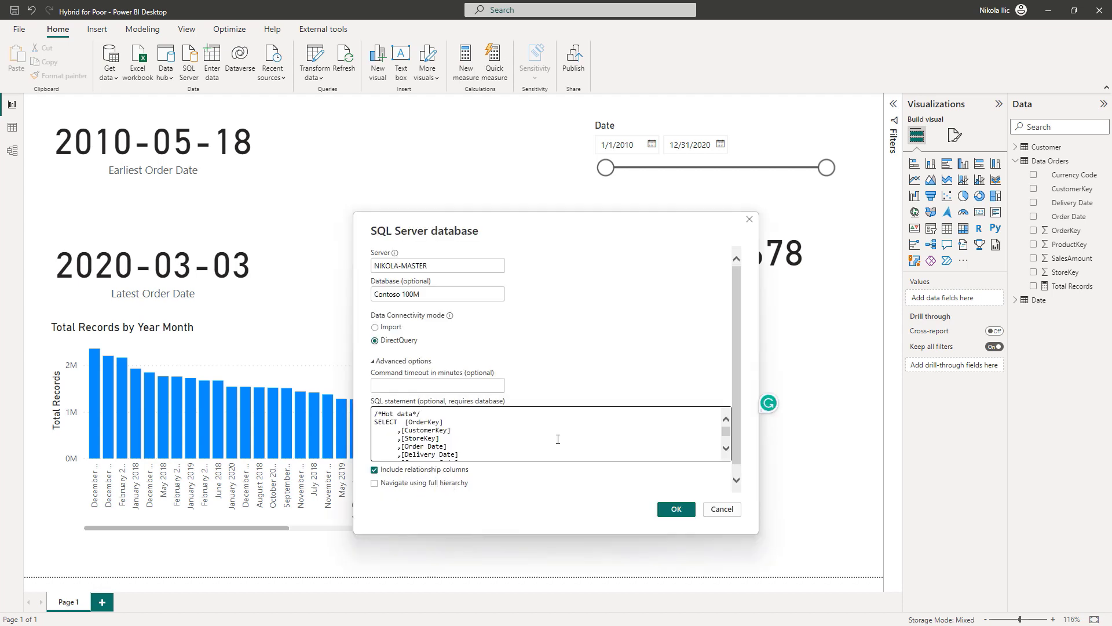
Rename the two new DirectQuery tables in the Data pane to Orders Hot and Orders Cold
scroll(558, 439, "down", 5)
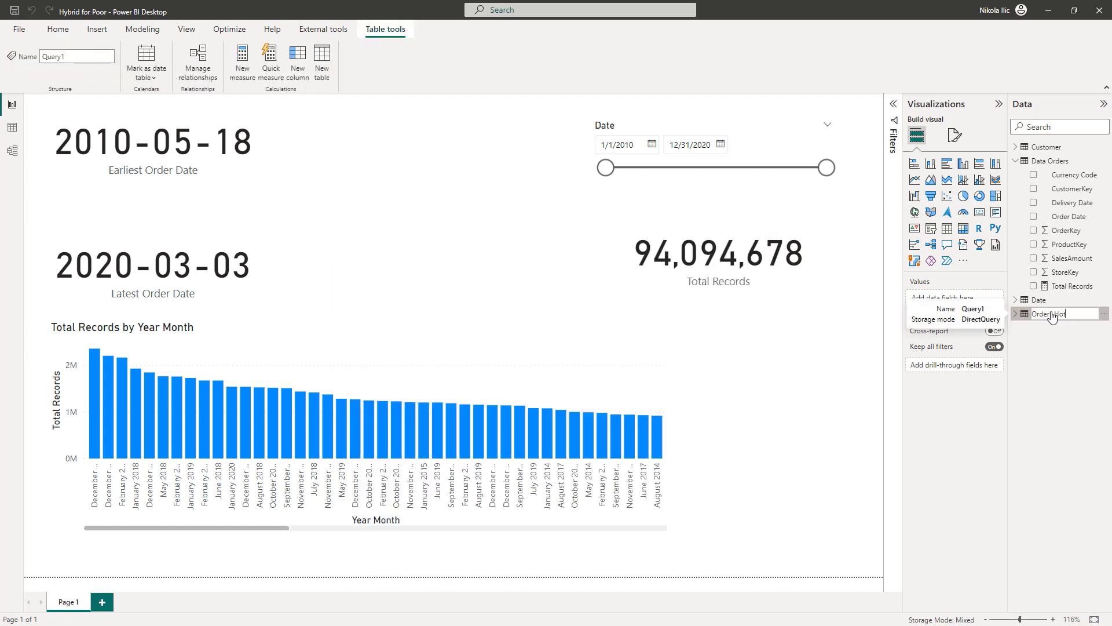
key("Return")
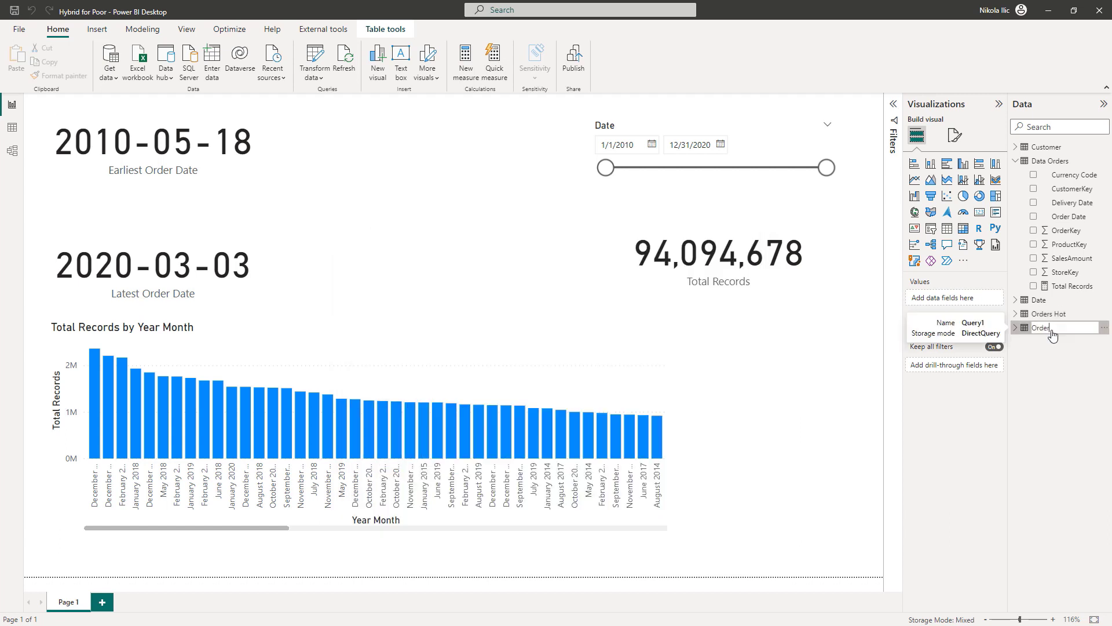
type("Cold")
key("Return")
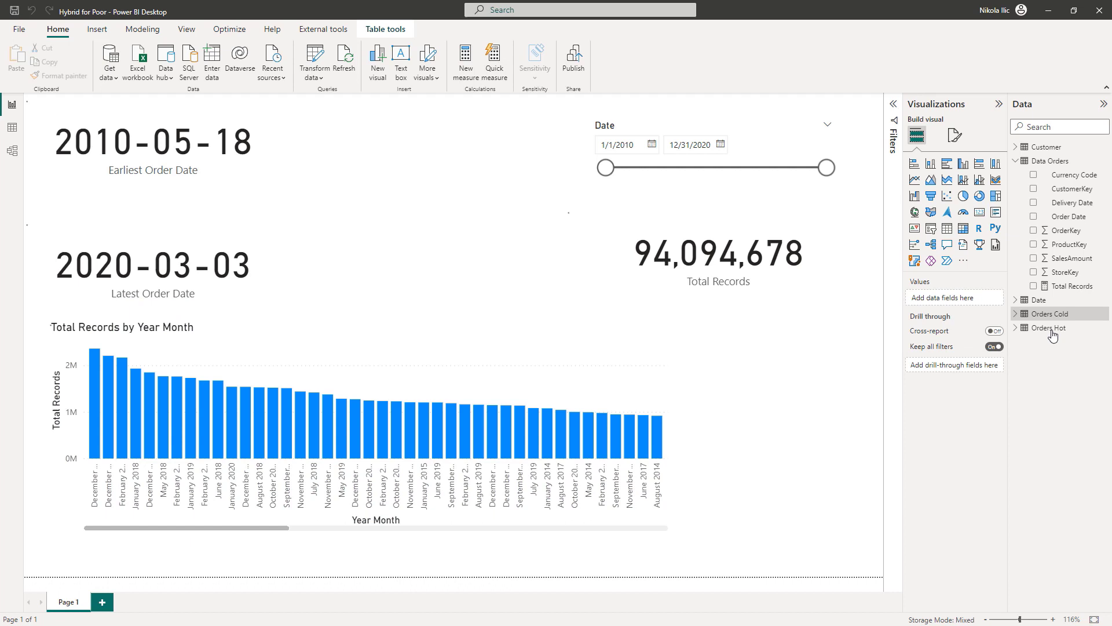
Link the Date table to the new orders tables and place Orders Cold below Orders Hot in the diagram
left_click(12, 151)
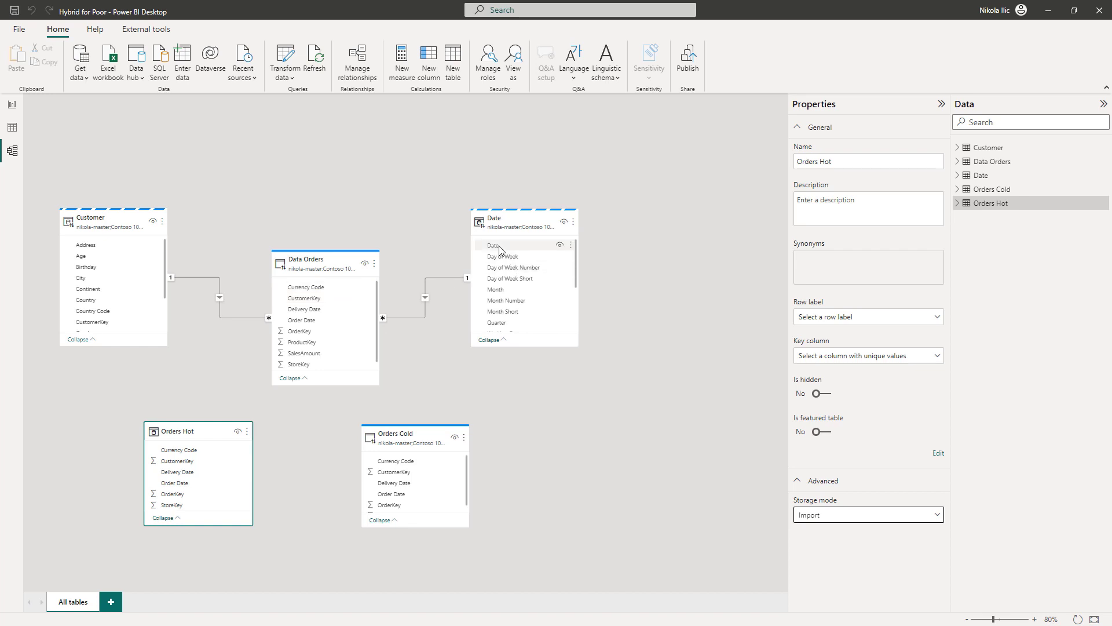
left_click_drag(495, 245, 434, 494)
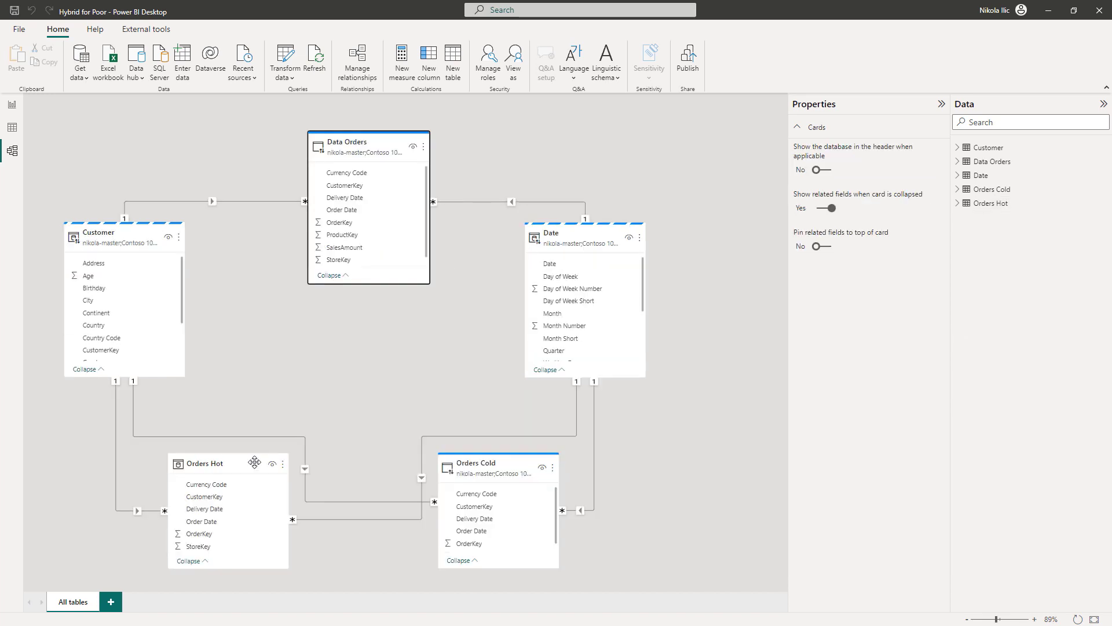
left_click_drag(391, 340, 399, 306)
left_click_drag(498, 457, 349, 463)
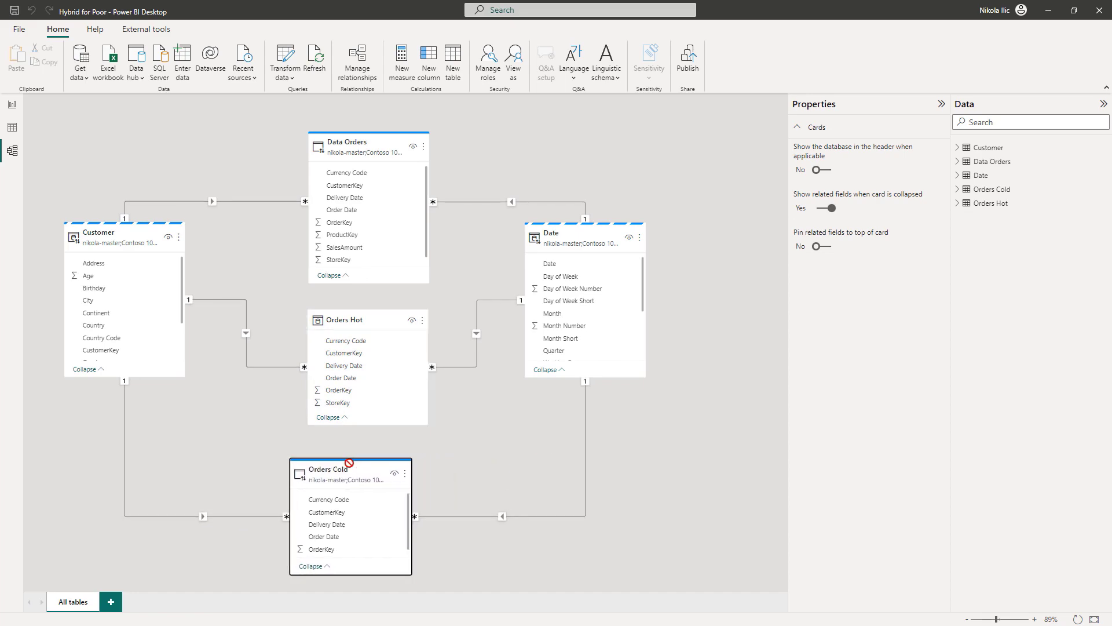
left_click(13, 104)
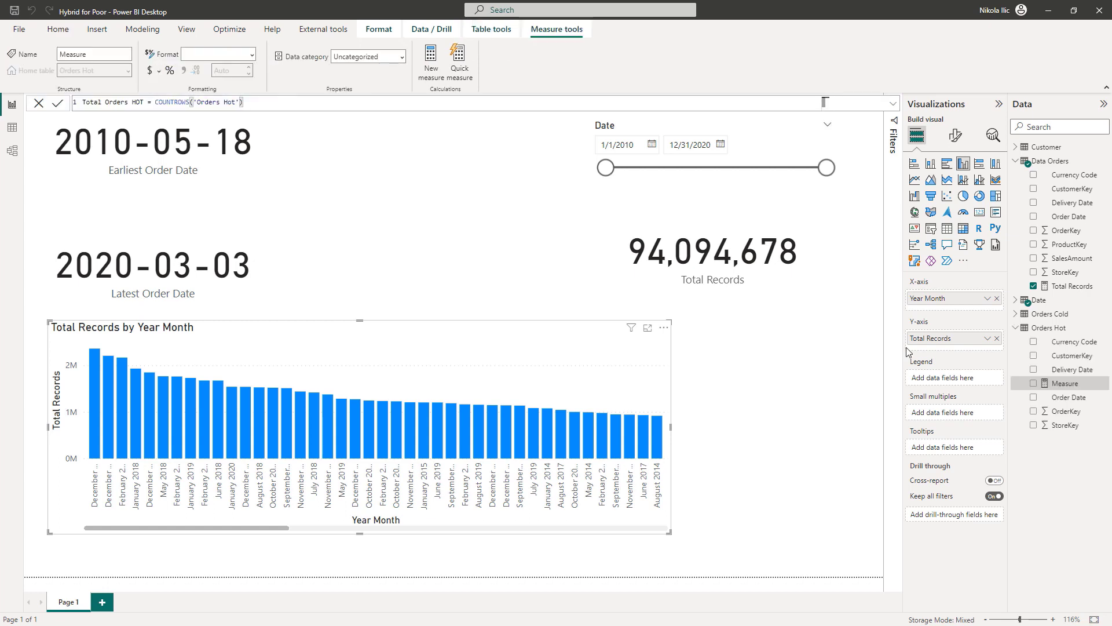
Create Total Orders HOT and Total Orders HOT & COLD measures and chart HOT & COLD instead of Total Records
key("Return")
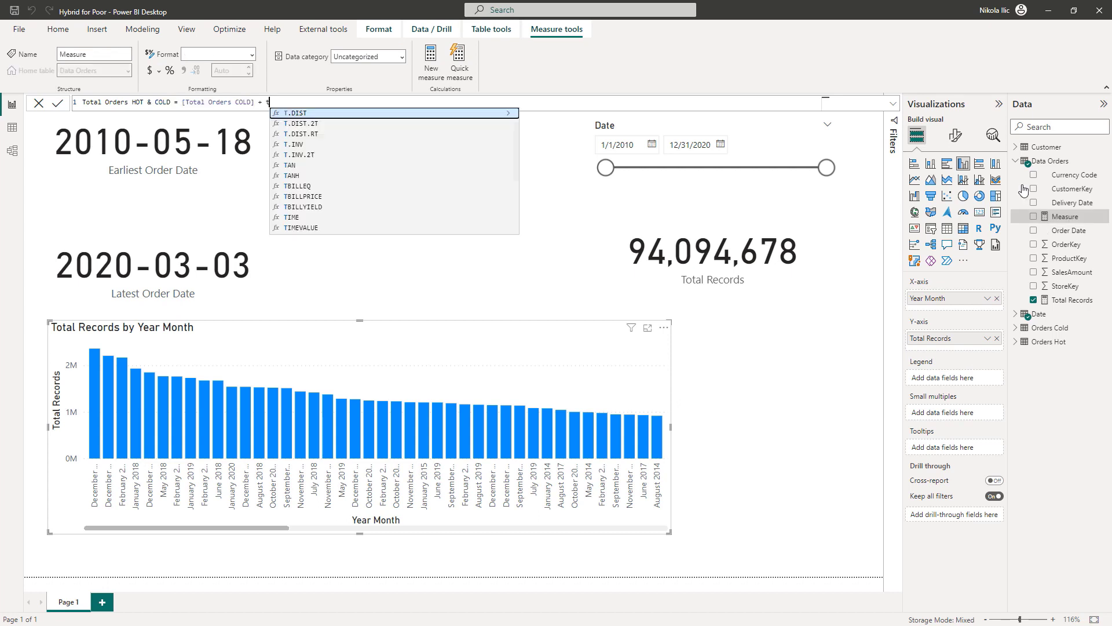
type("total")
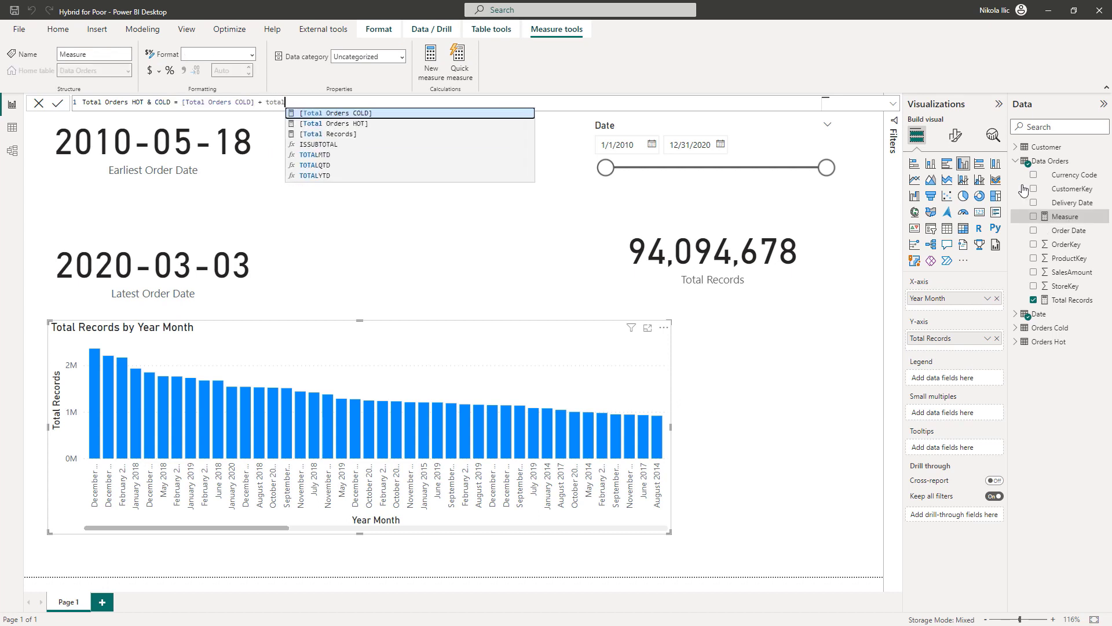
key("Down")
key("Tab")
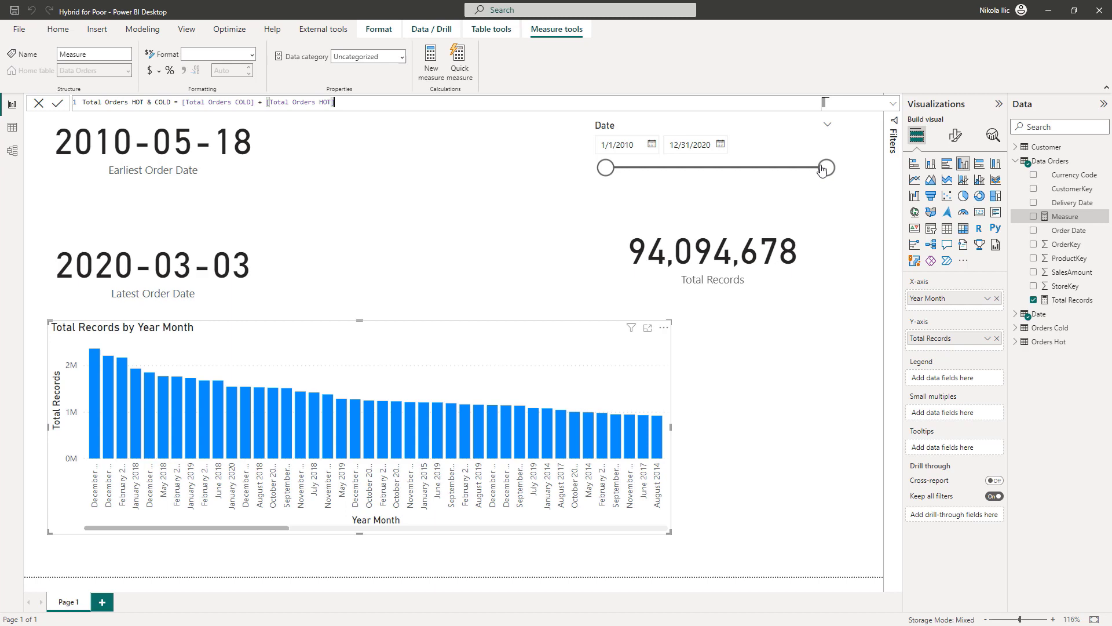
left_click(58, 103)
left_click_drag(1059, 286, 954, 342)
left_click(964, 352)
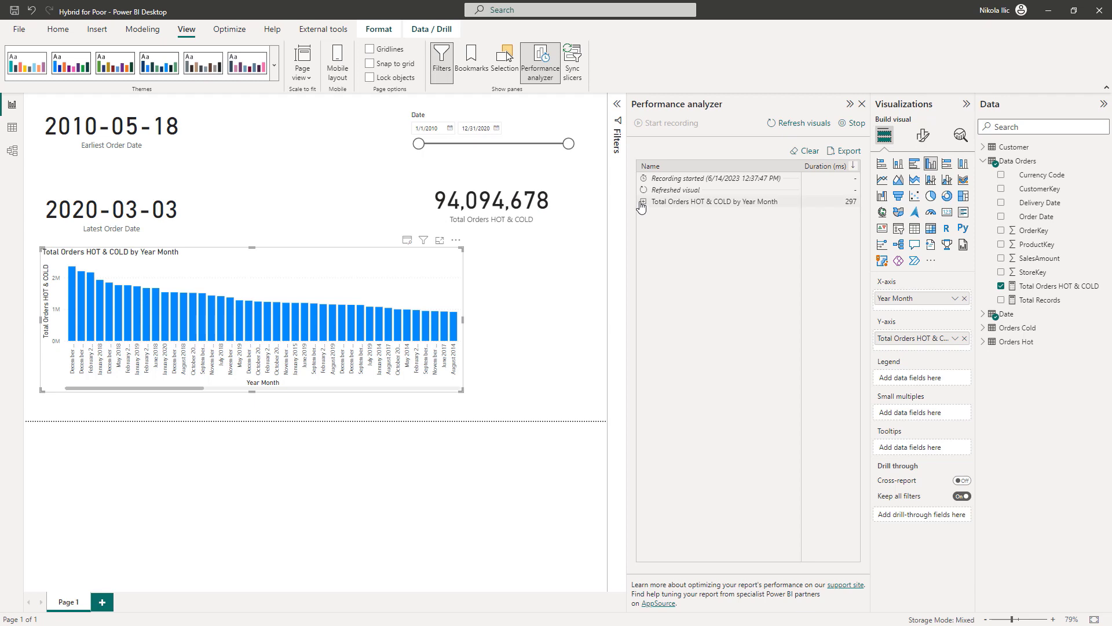
Copy the chart's query from Performance analyzer, narrow the date range to start 1/28/2020, and copy it again
left_click(643, 202)
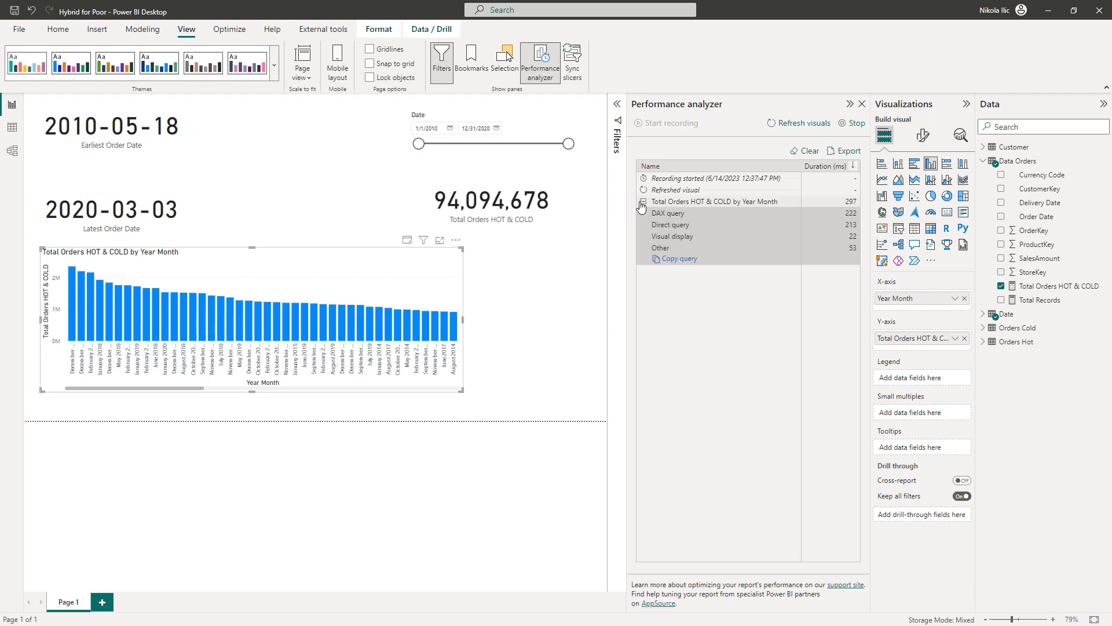
left_click(675, 258)
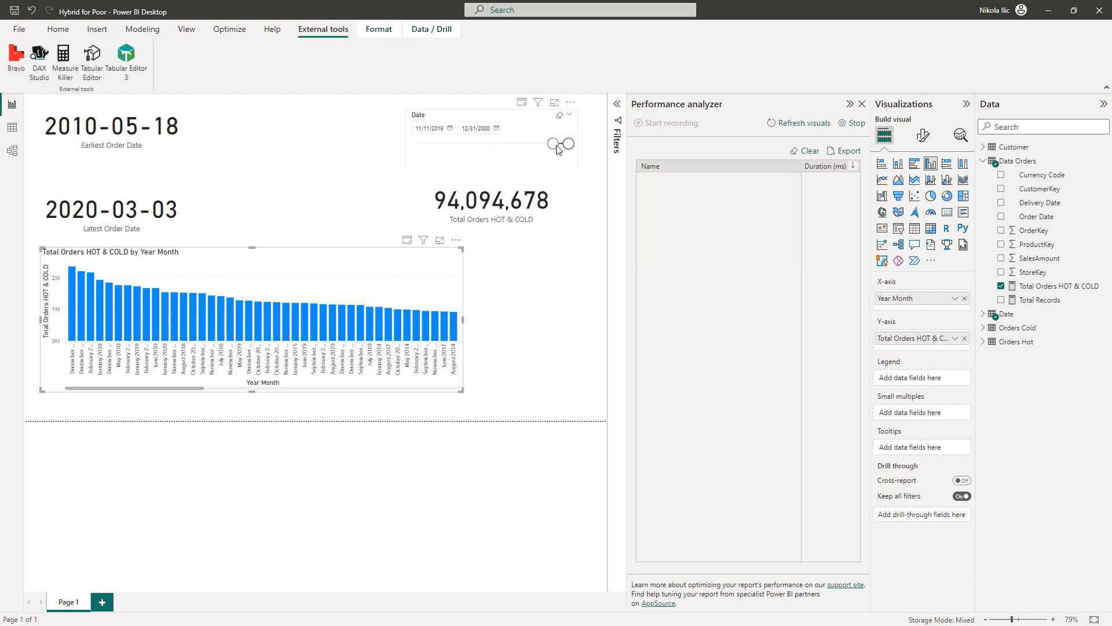
left_click_drag(550, 144, 561, 149)
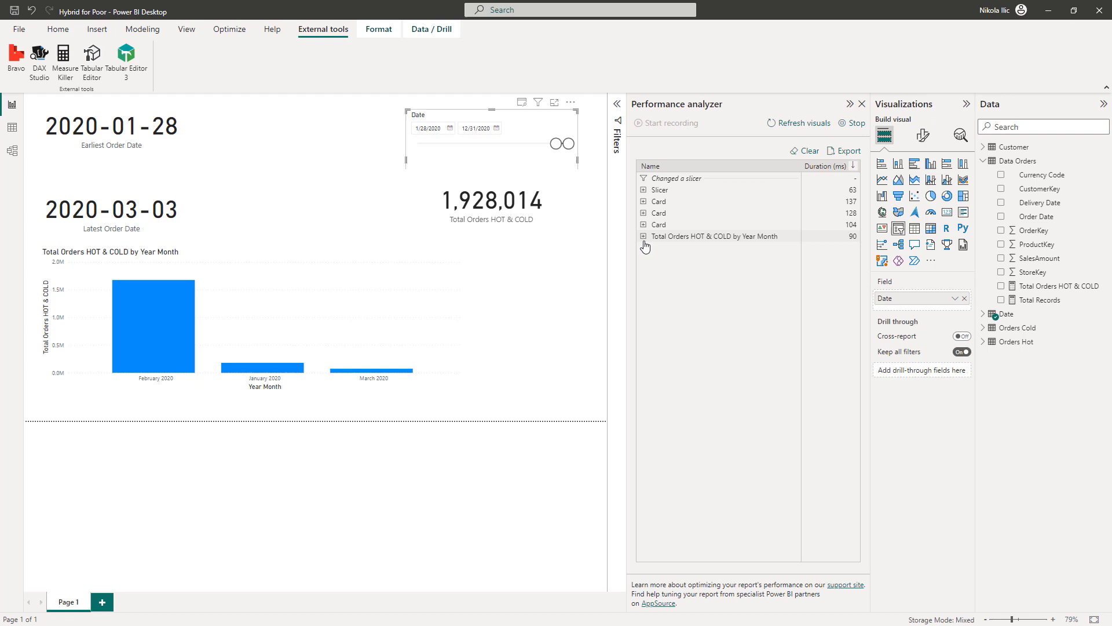
left_click(644, 236)
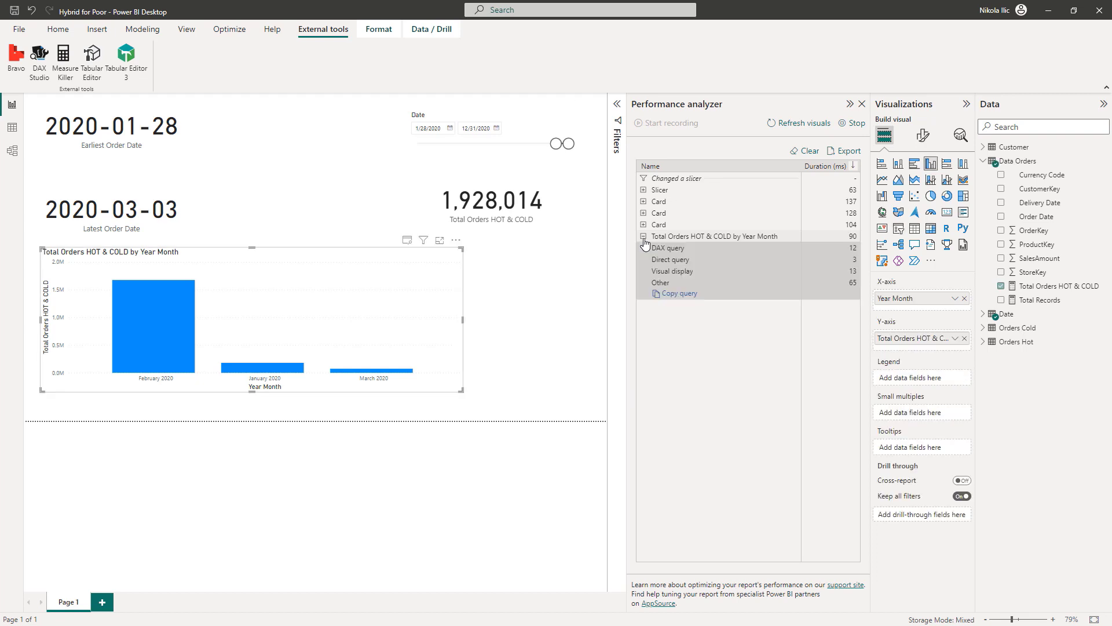
left_click(679, 296)
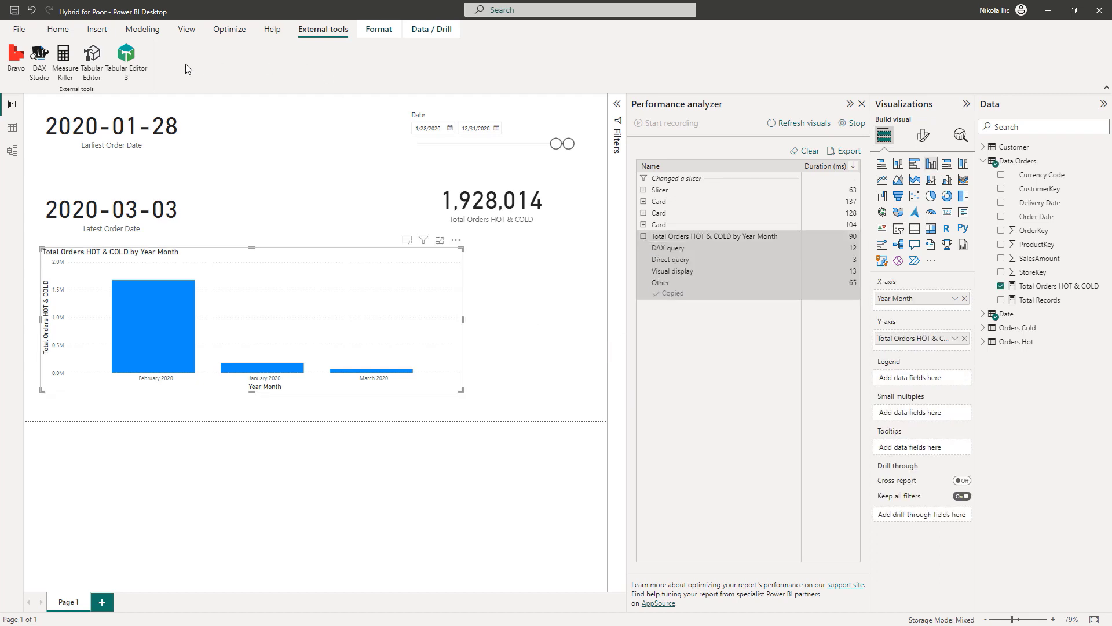
left_click(48, 58)
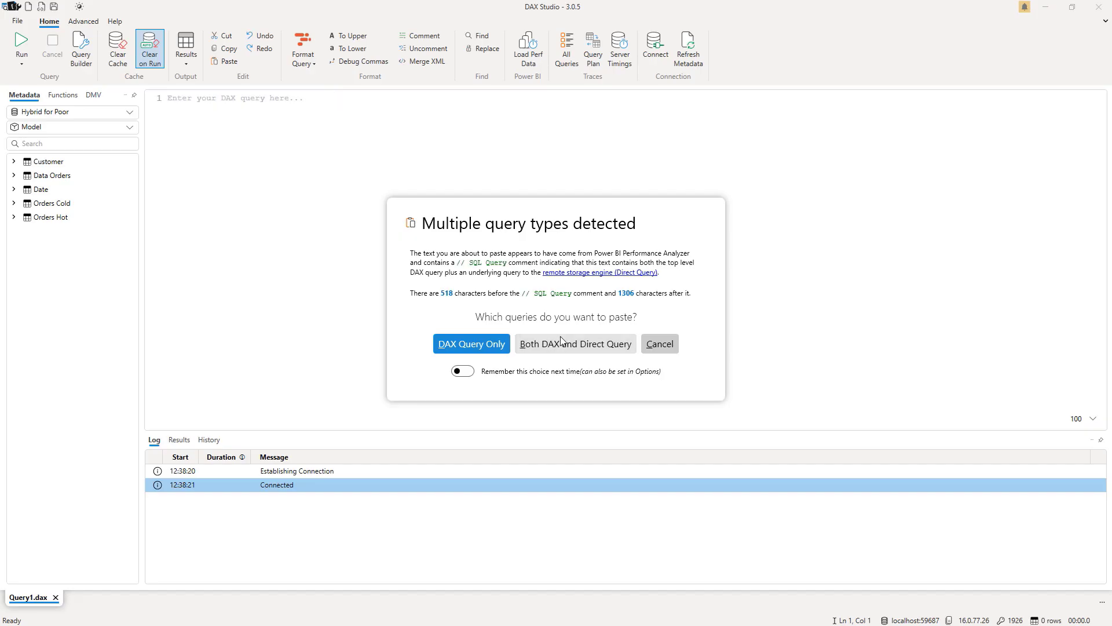
Load the copied chart query into DAX Studio and scroll through its SQL
left_click(563, 343)
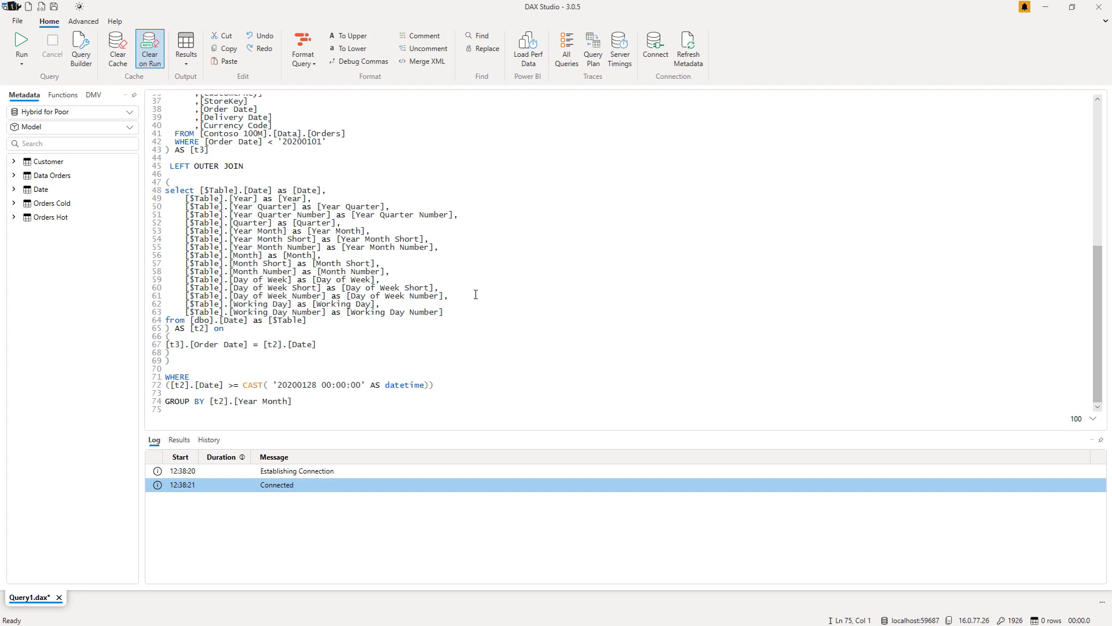
scroll(476, 295, "up", 12)
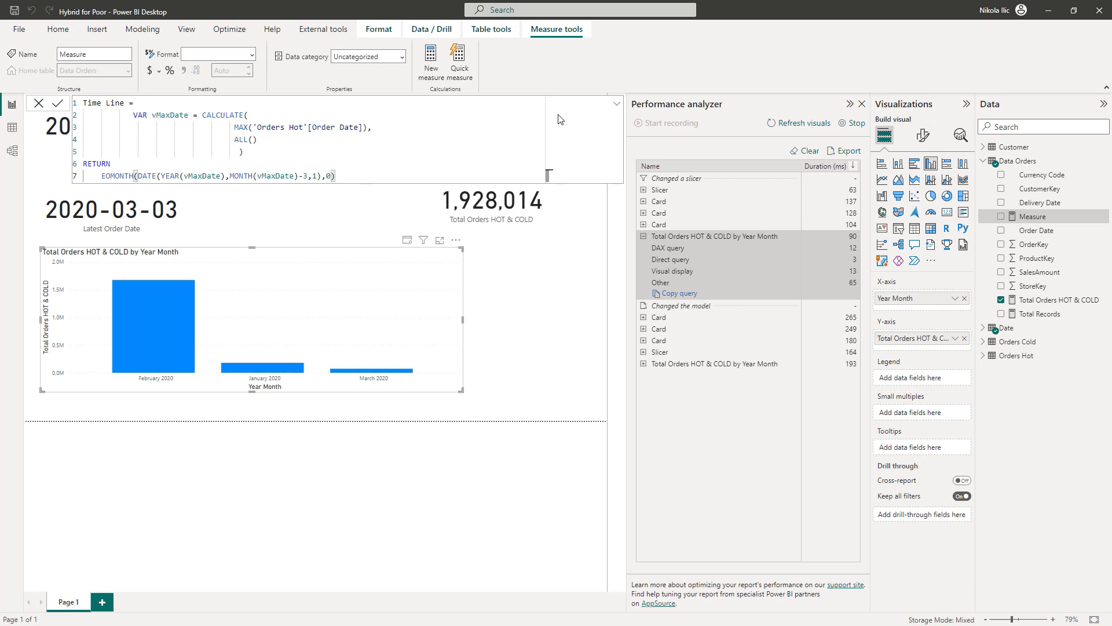
Commit the Time Line measure and show it on a widened duplicate card left of Total Orders
left_click(493, 200)
key("ctrl+c")
key("ctrl+v")
left_click_drag(493, 200, 325, 200)
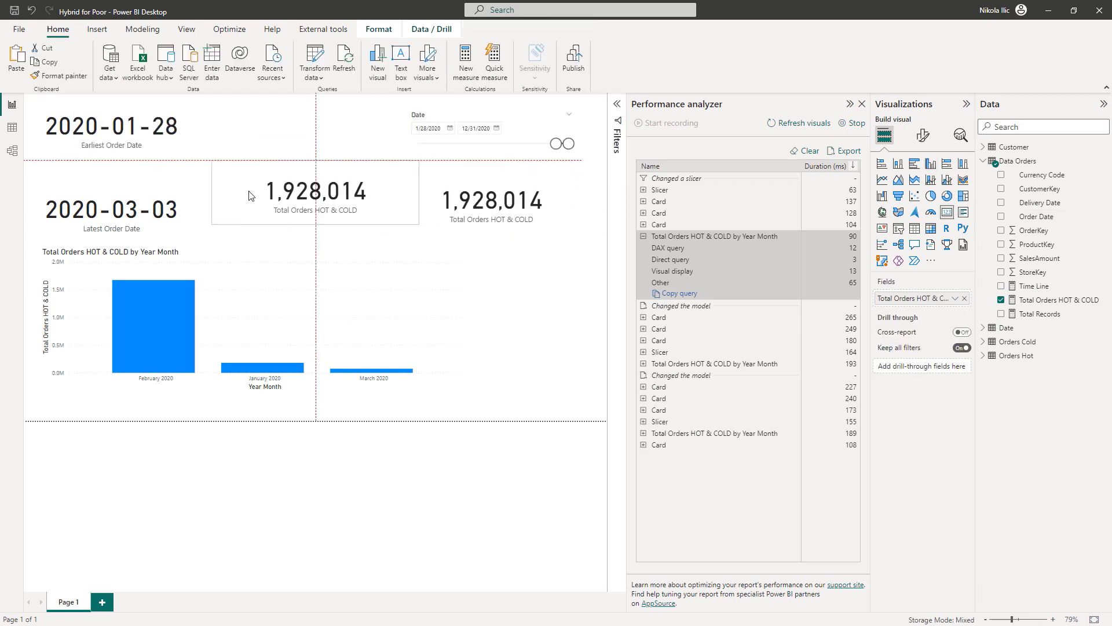
left_click_drag(249, 201, 299, 185)
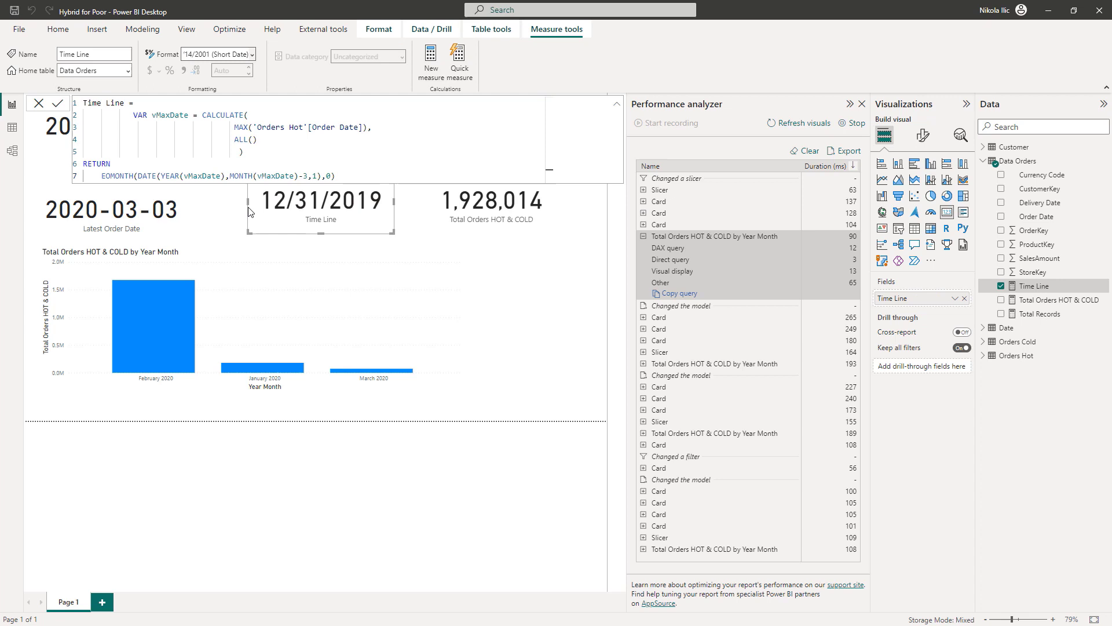
left_click(254, 210)
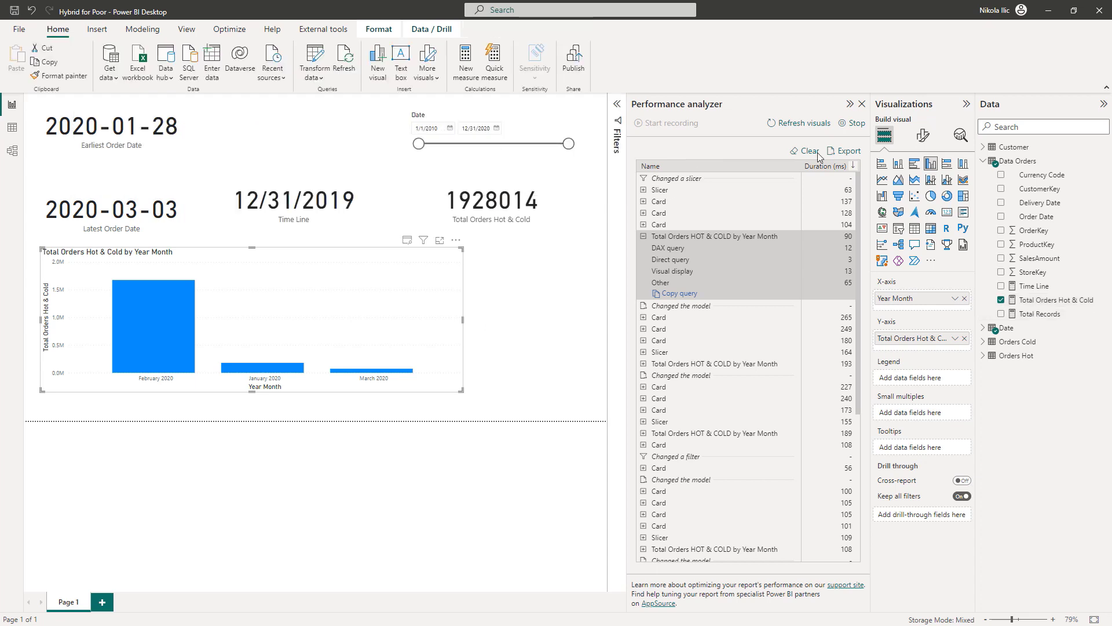
Apply the revised Hot & Cold measure, start the date range at 2/12/2020, and check the chart's timings
left_click(806, 151)
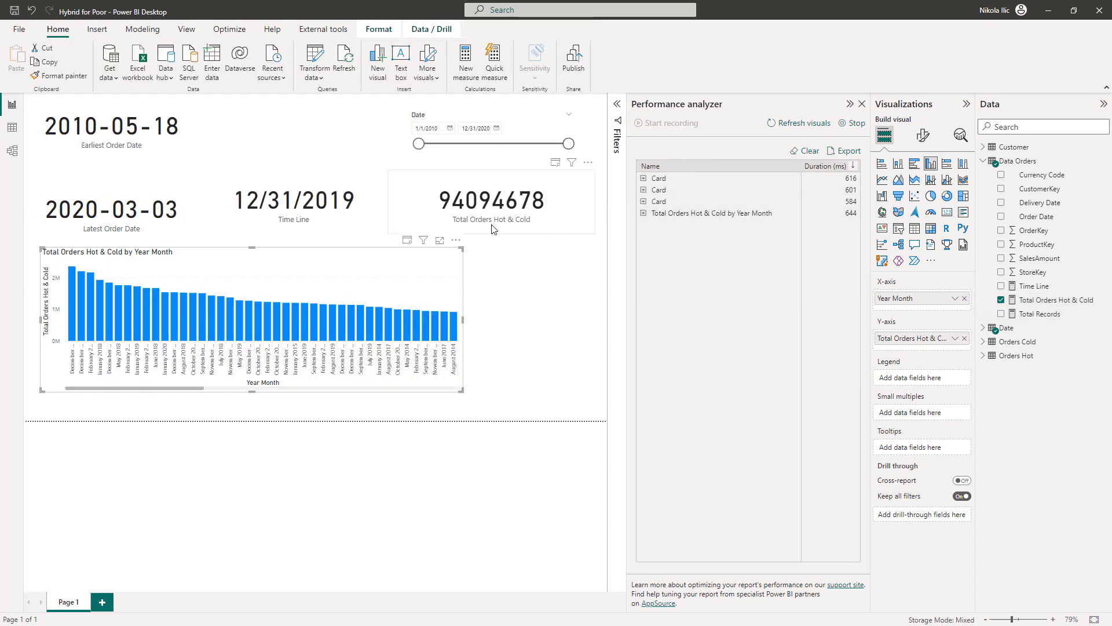
left_click(409, 240)
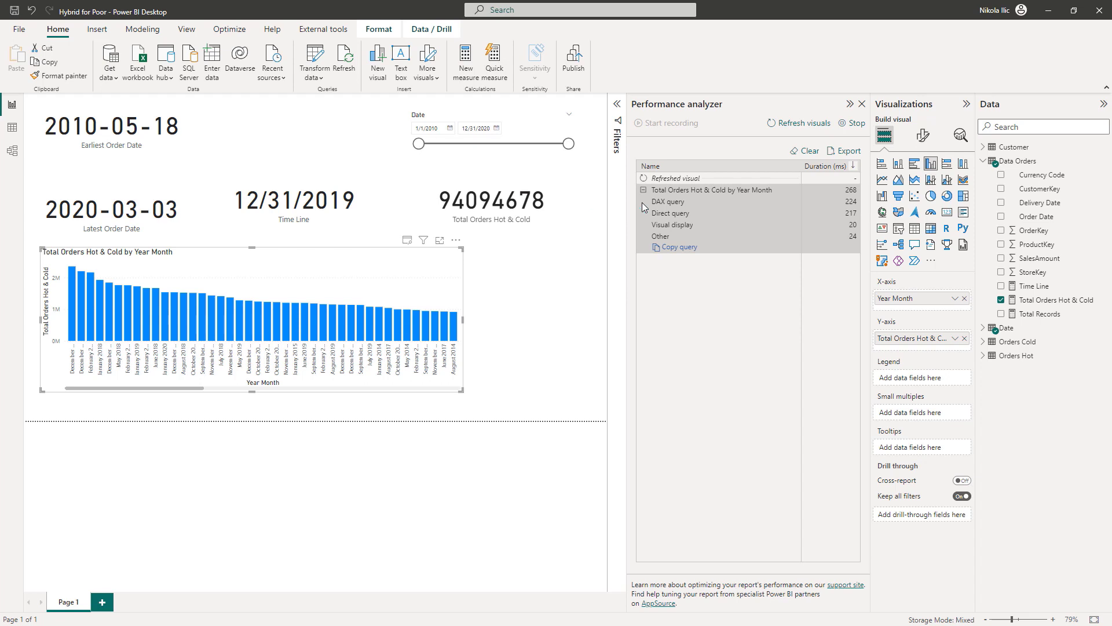
left_click(644, 190)
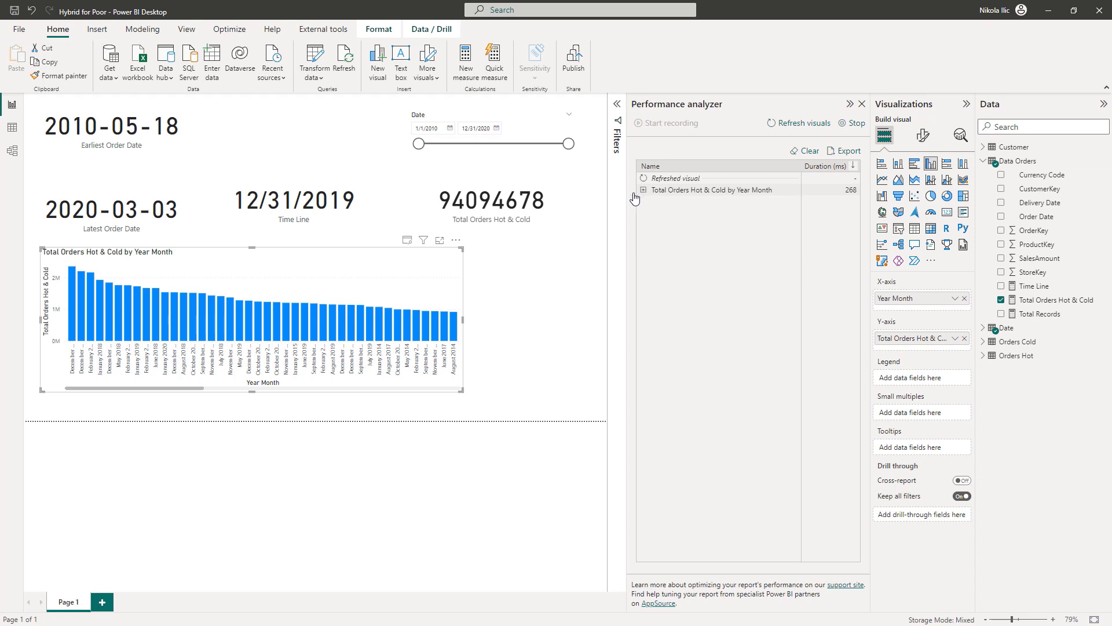
left_click_drag(419, 144, 560, 152)
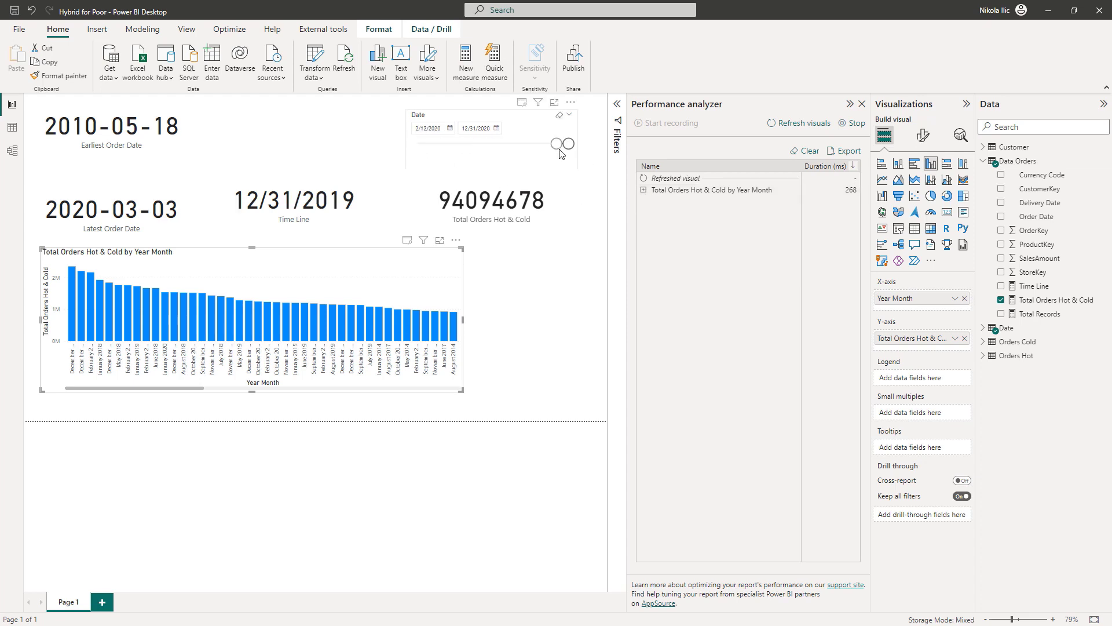
left_click(643, 271)
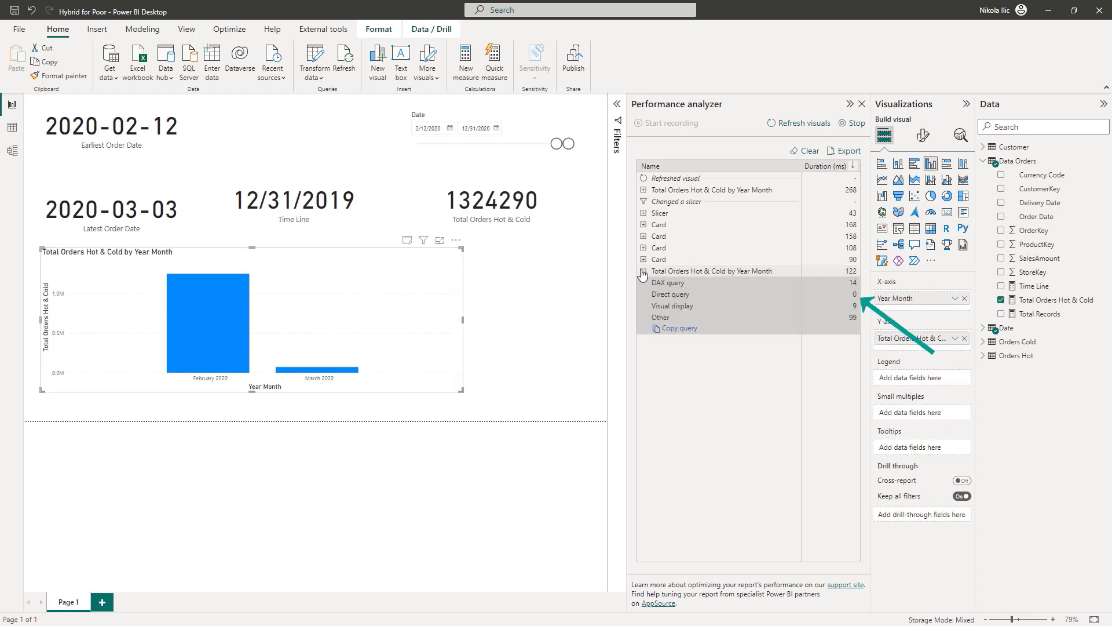
Copy the chart's latest query and paste it over all the SQL in DAX Studio's editor
left_click(675, 328)
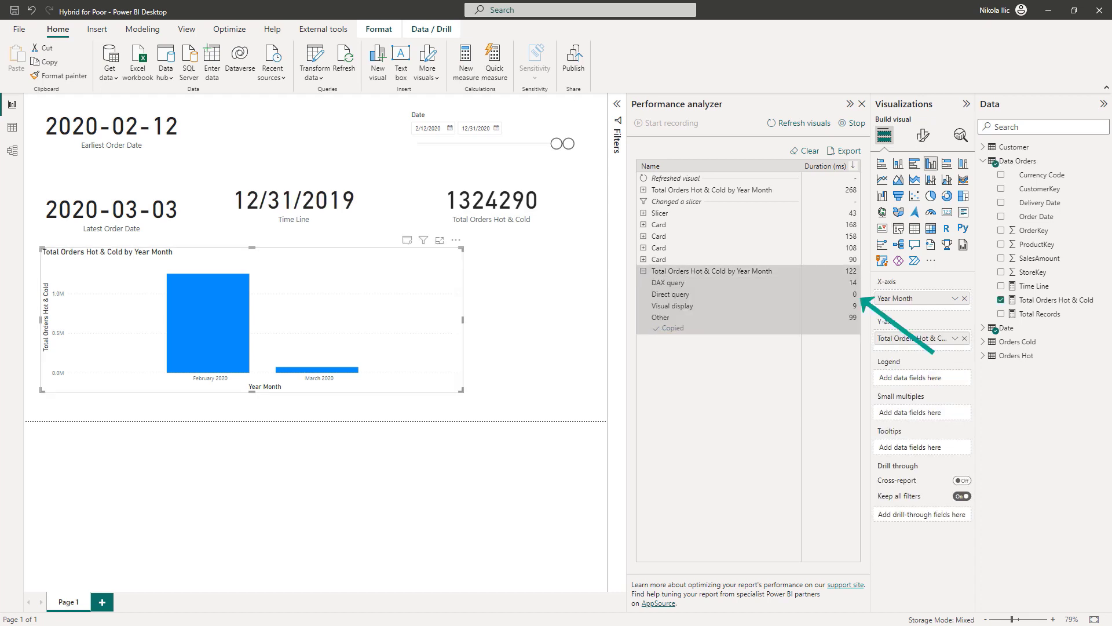
key("alt+Tab")
key("ctrl+a")
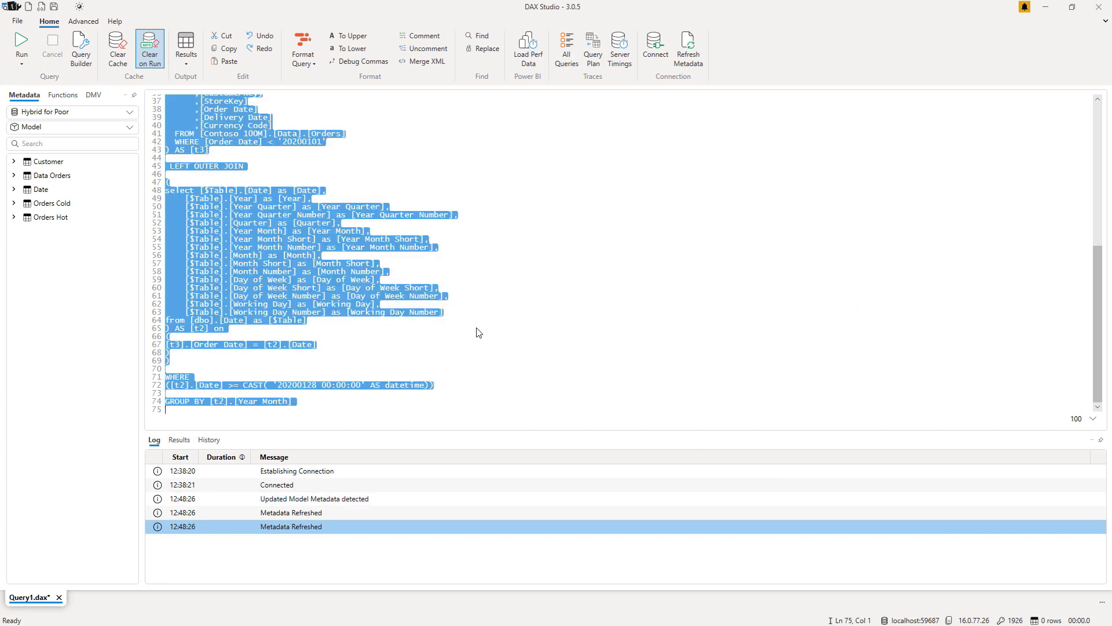
key("ctrl+v")
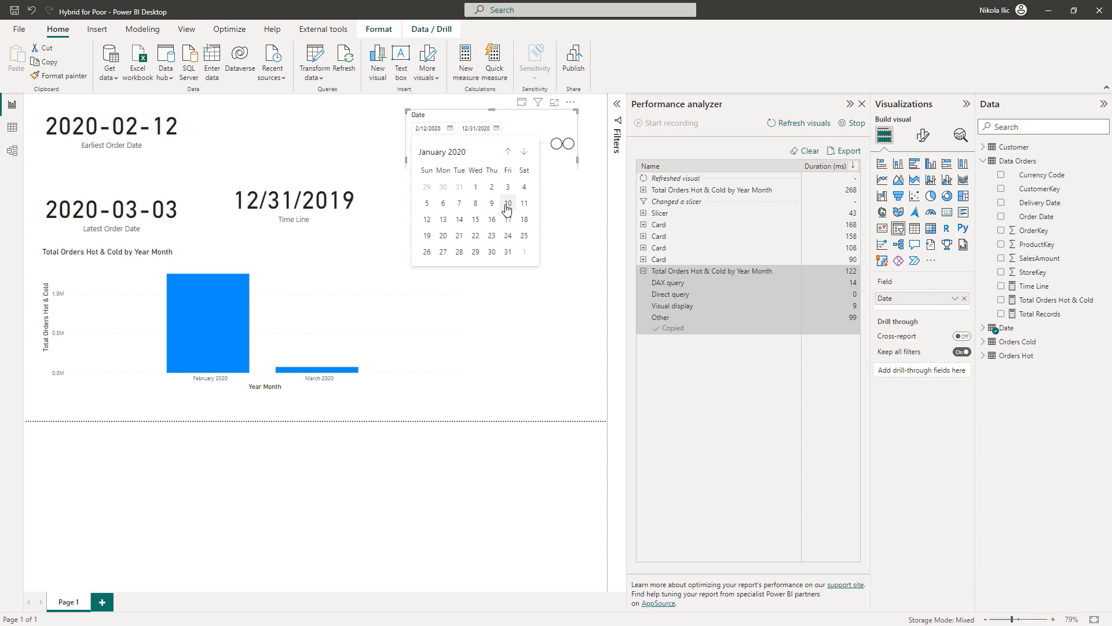
Start the date range at 1/10/2020 and confirm the chart's Direct query still takes 0 ms
left_click(509, 210)
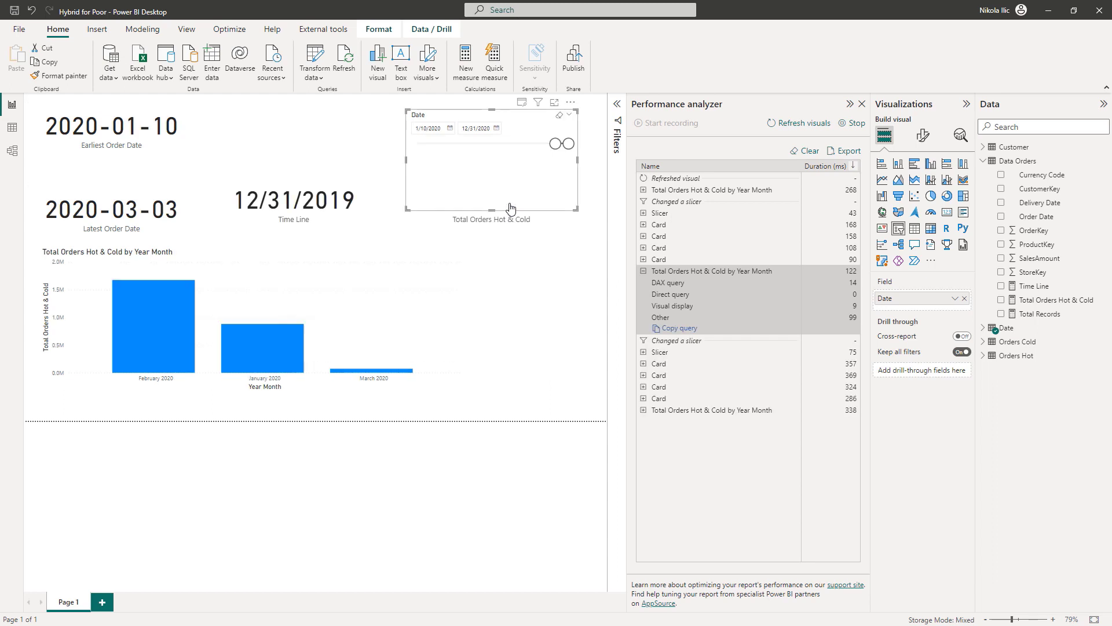
left_click(643, 410)
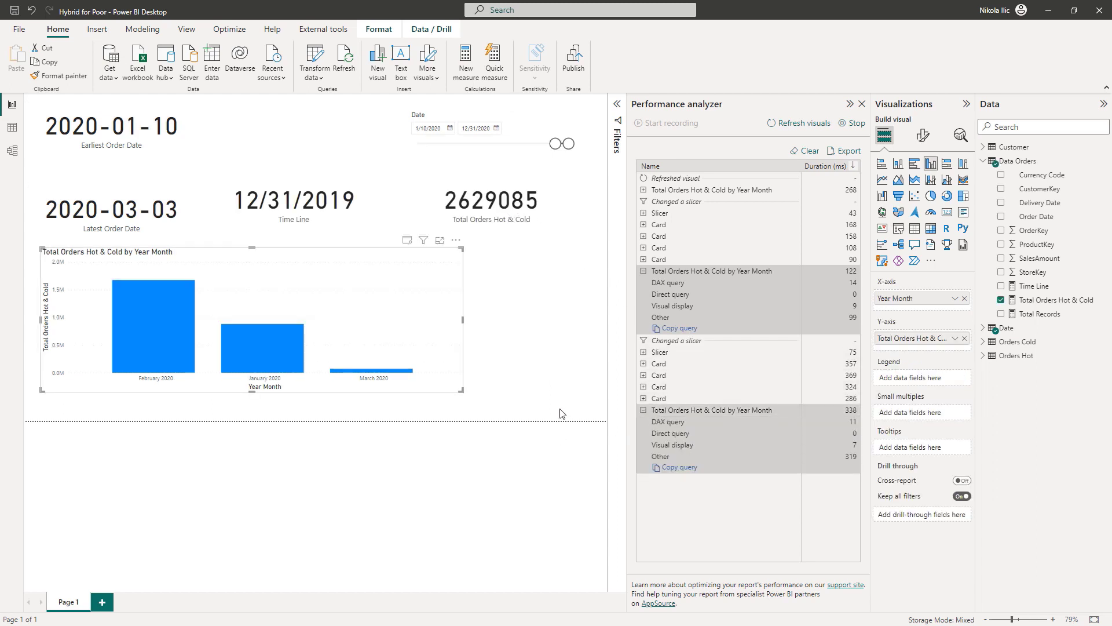
left_click(560, 392)
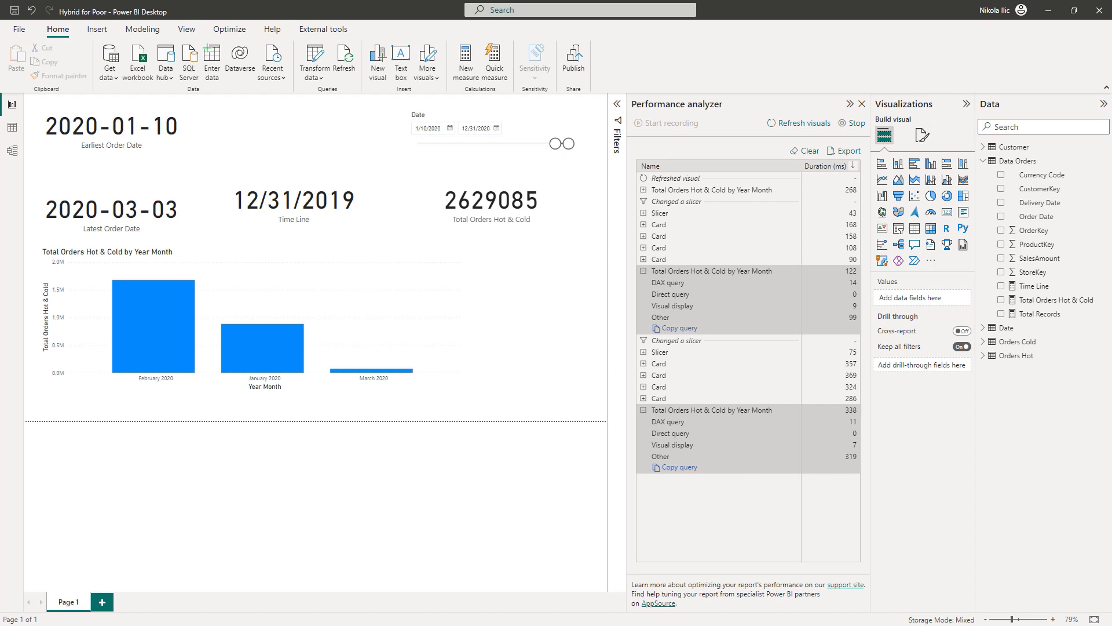
Add Customer Continent to the chart's X-axis and confirm its query shows 0 ms Direct query, 129 ms total
left_click_drag(1035, 216, 932, 310)
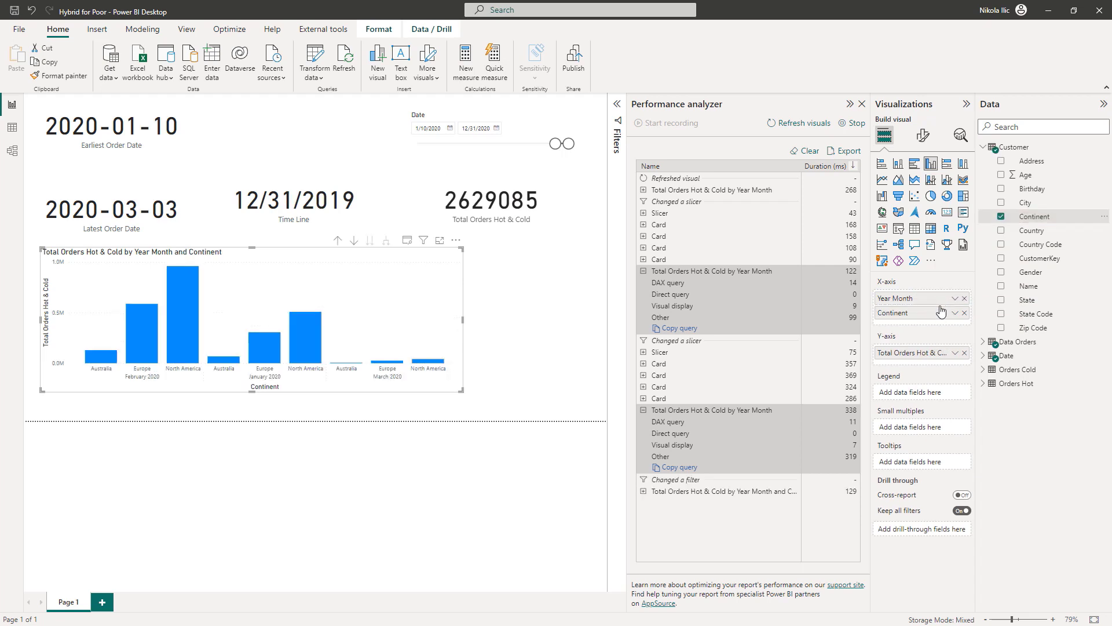
left_click(643, 492)
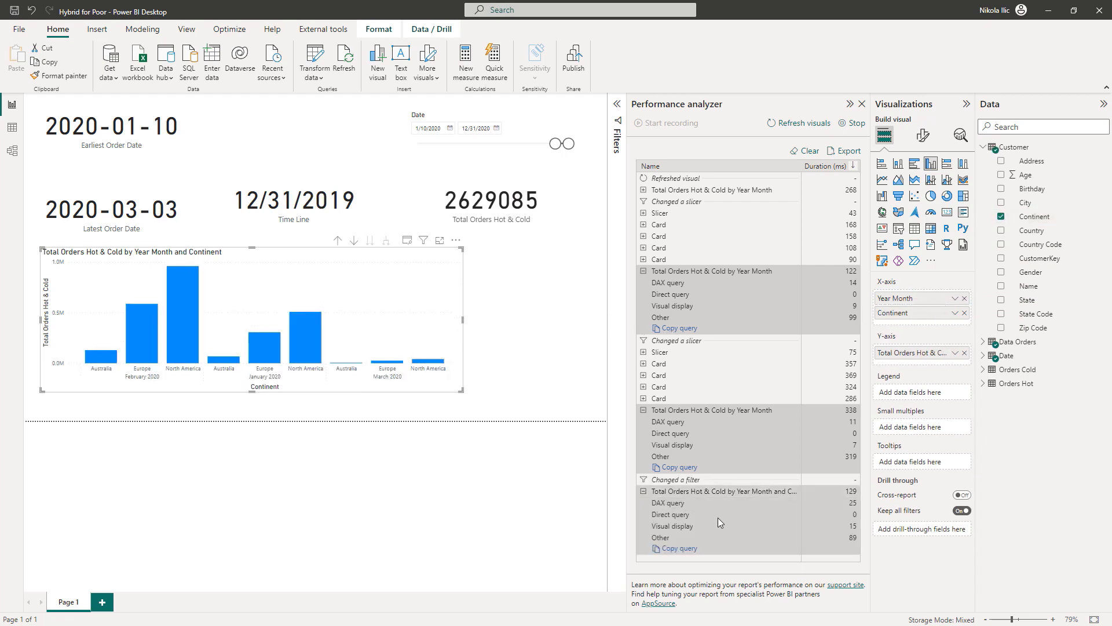